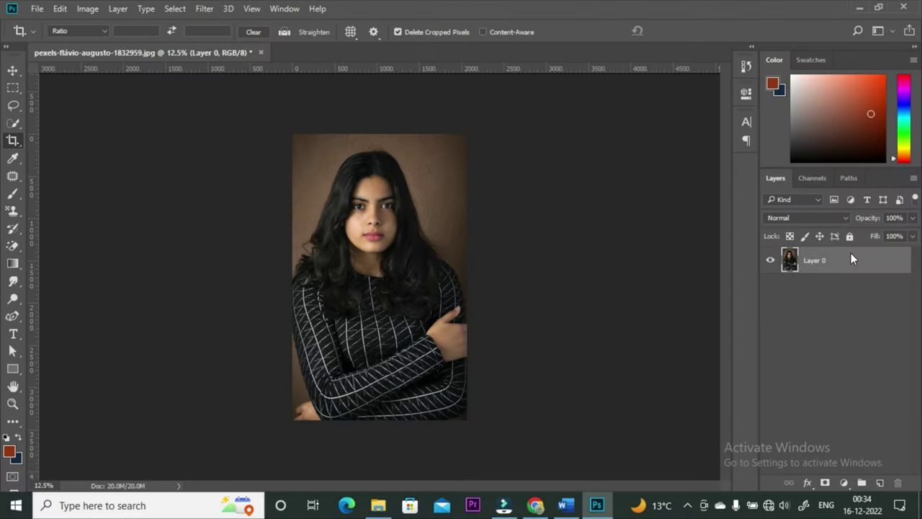
Convert Layer 0 to a smart object and duplicate it twice
right_click(851, 253)
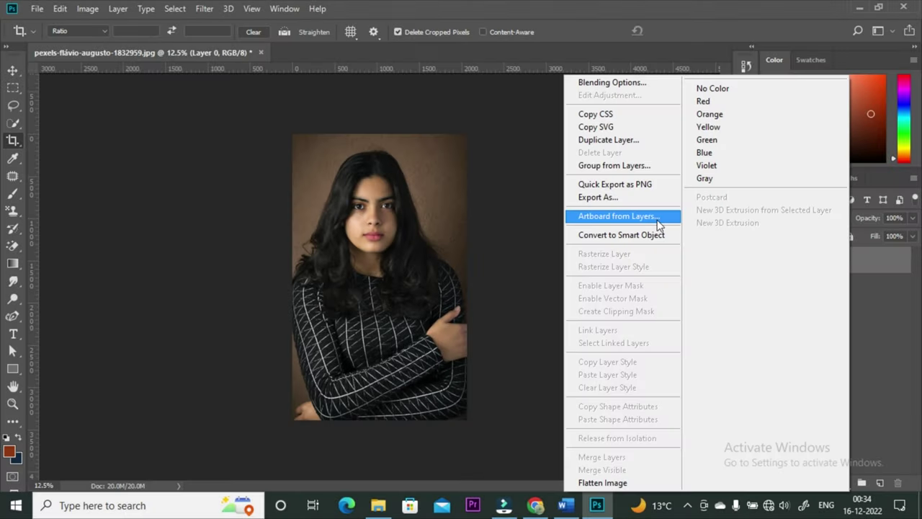
left_click(639, 235)
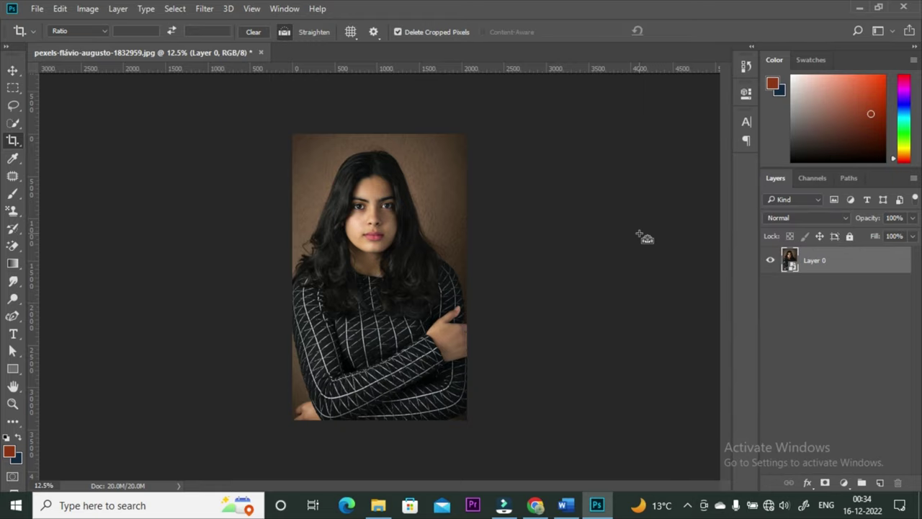
key("ctrl+j")
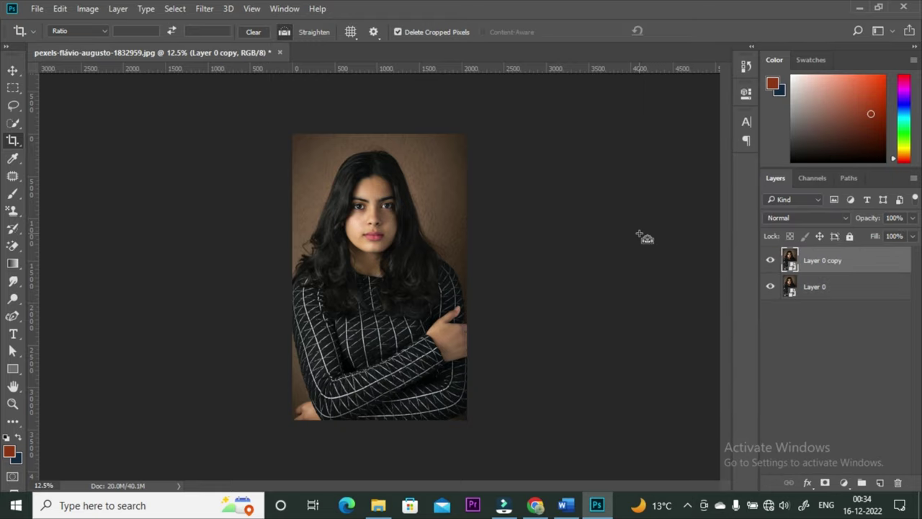
key("ctrl+j")
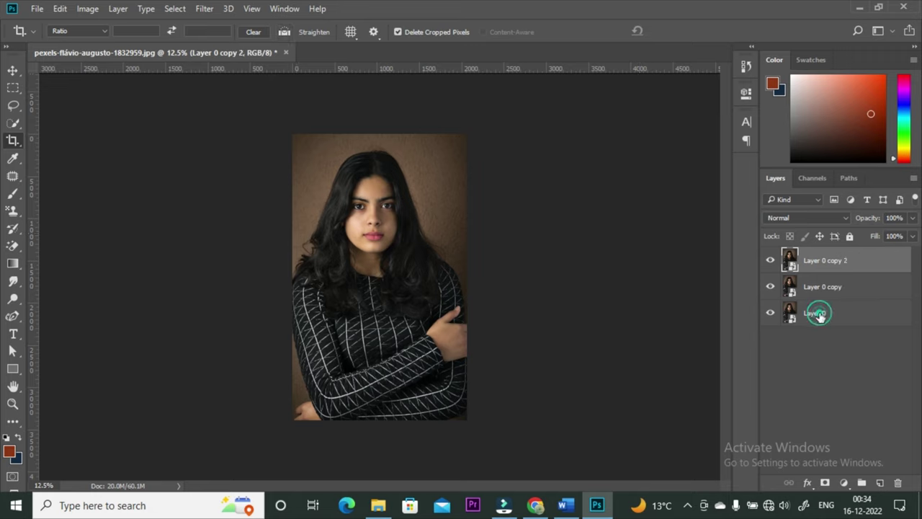
Rename the three layers Layer 1, Layer 2 and Layer 3 from bottom to top
left_click(820, 315)
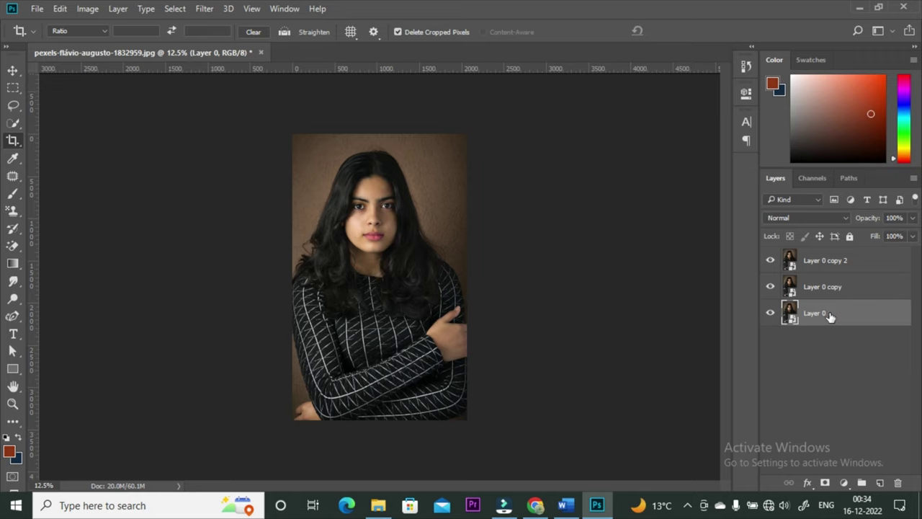
left_click(830, 313)
key("Return")
left_click(830, 288)
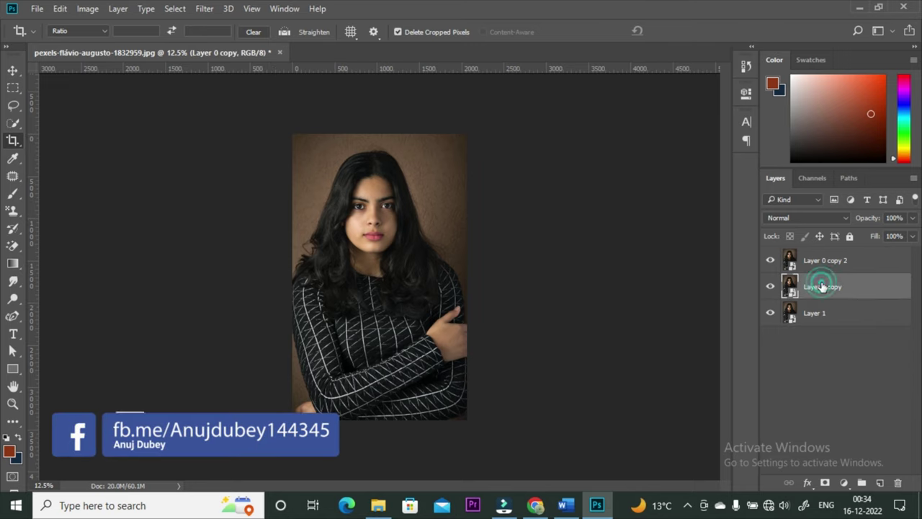
double_click(832, 288)
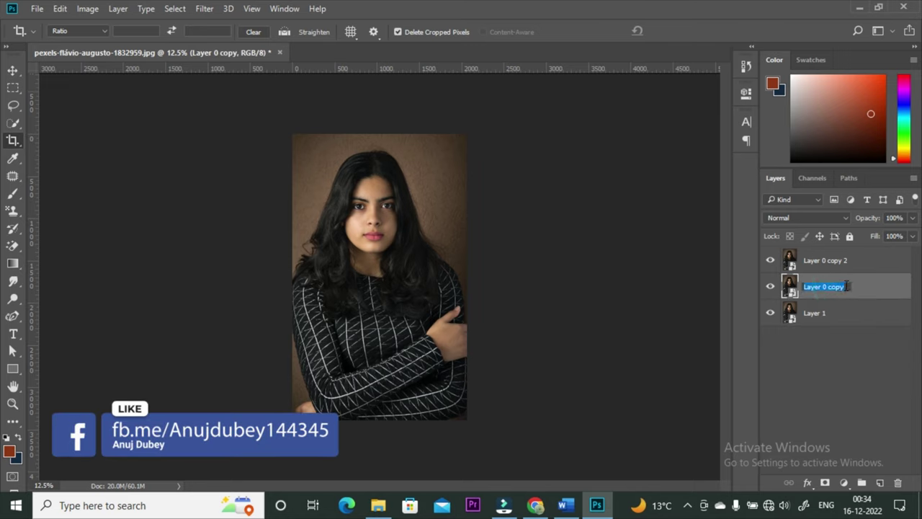
type("Layer 2")
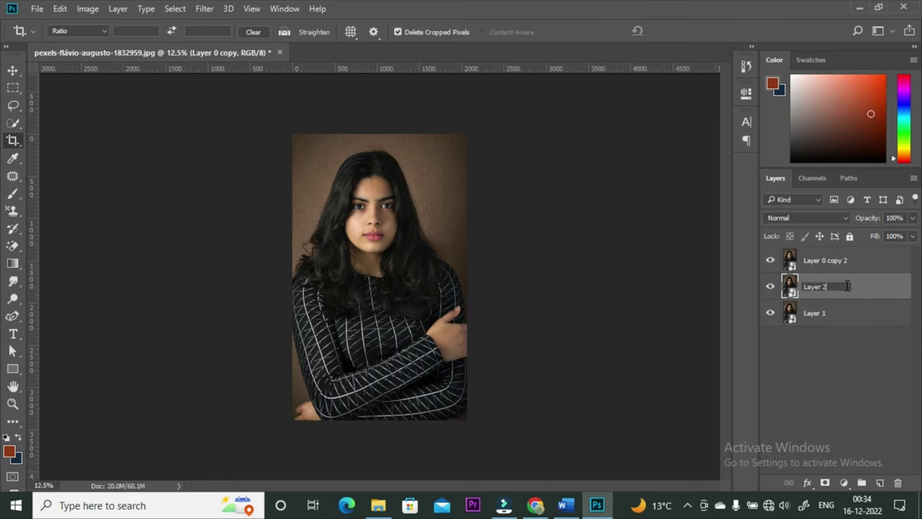
key("Return")
double_click(827, 261)
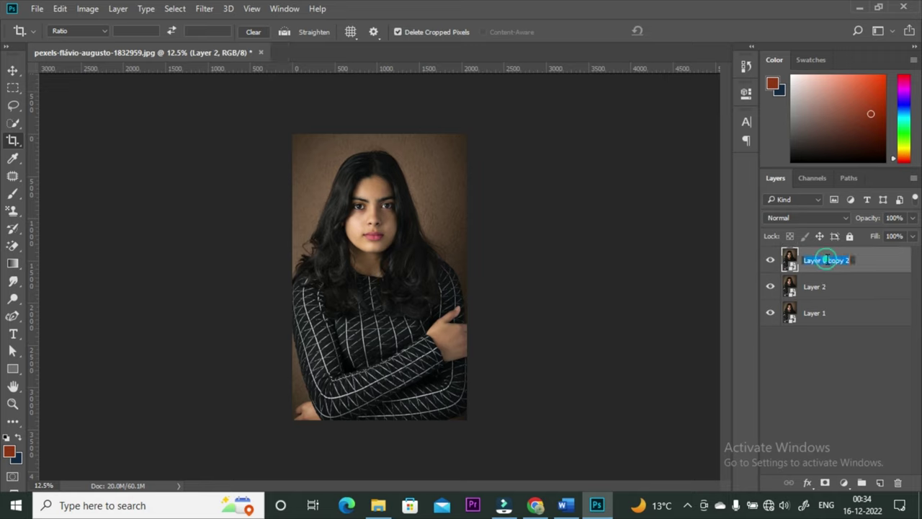
left_click(848, 261)
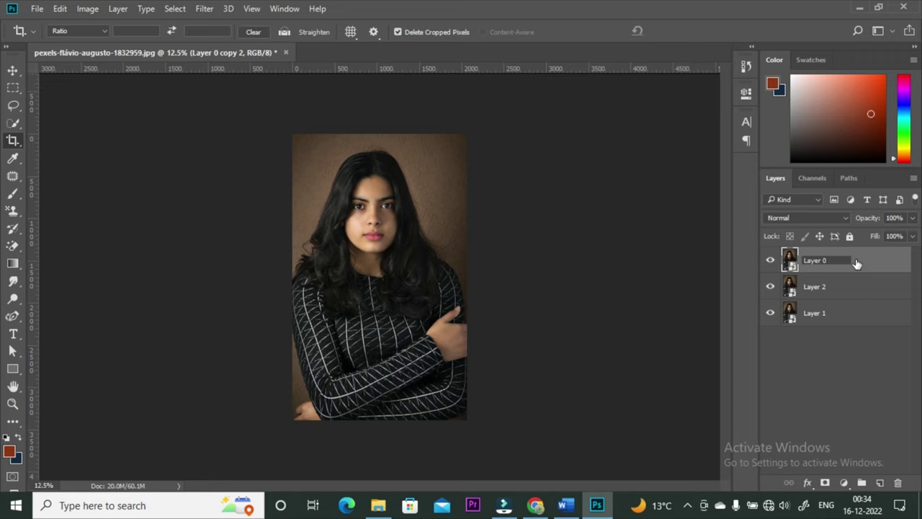
type("3")
key("Return")
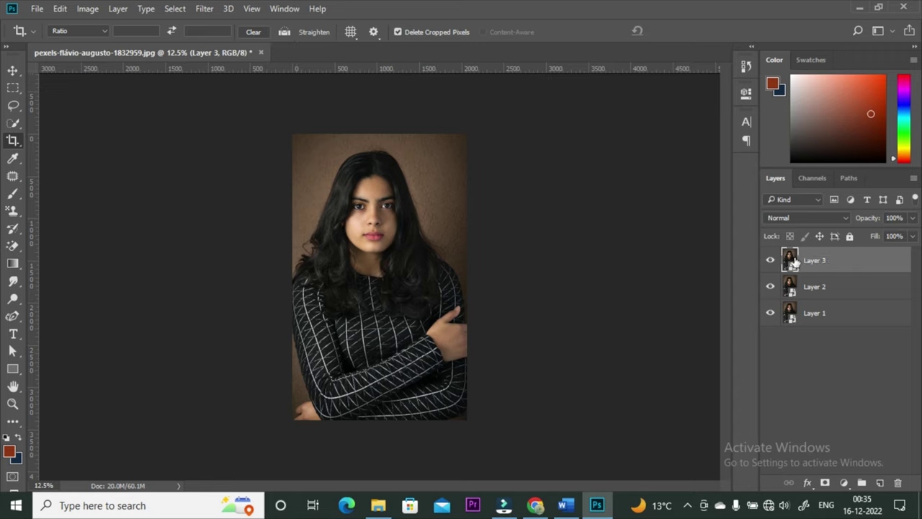
Hide Layer 3 and give Layer 2 a 16-pixel Gaussian Blur smart filter
left_click(770, 262)
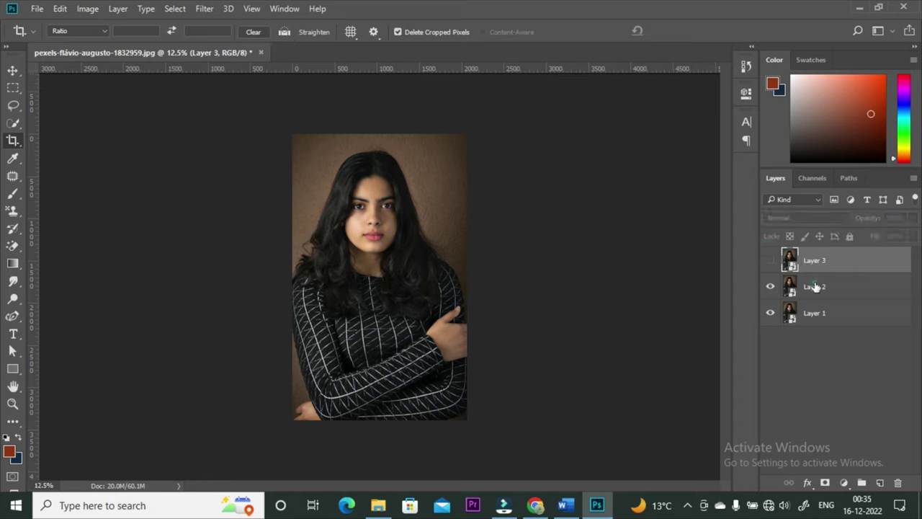
left_click(815, 287)
left_click(208, 9)
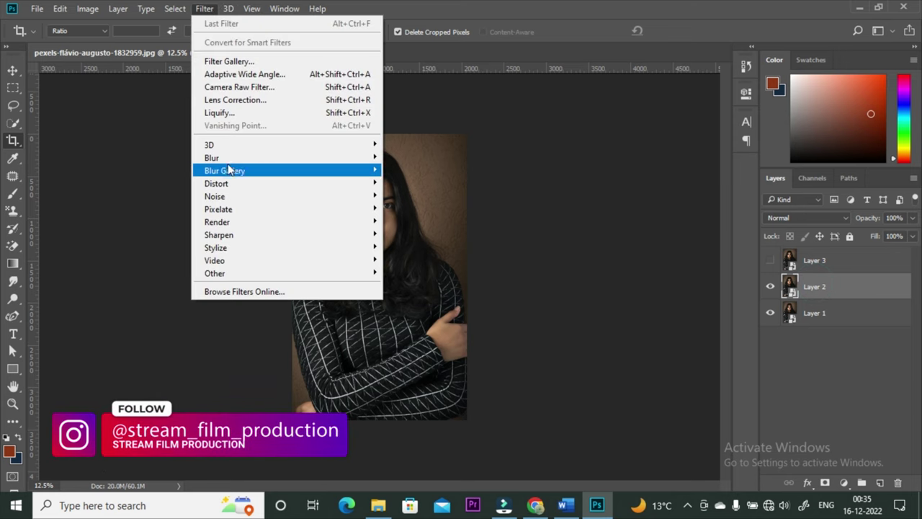
left_click(228, 167)
left_click(232, 157)
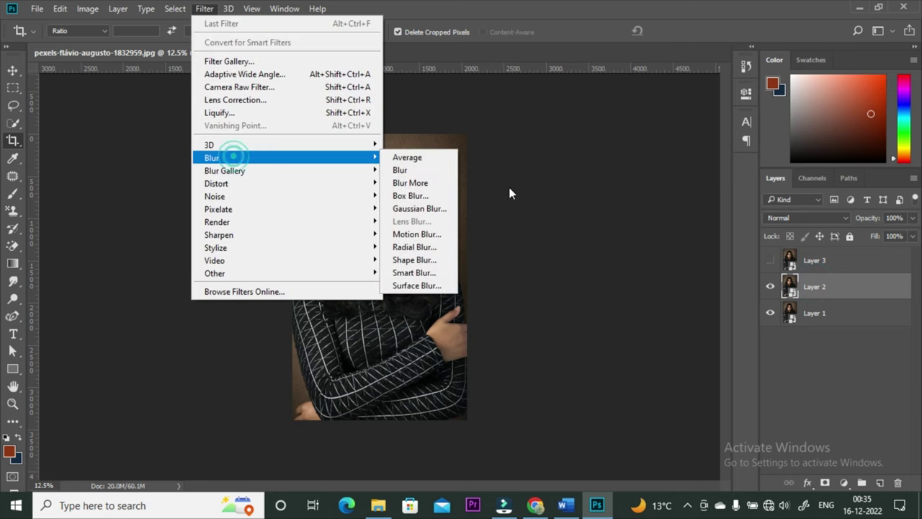
left_click(426, 208)
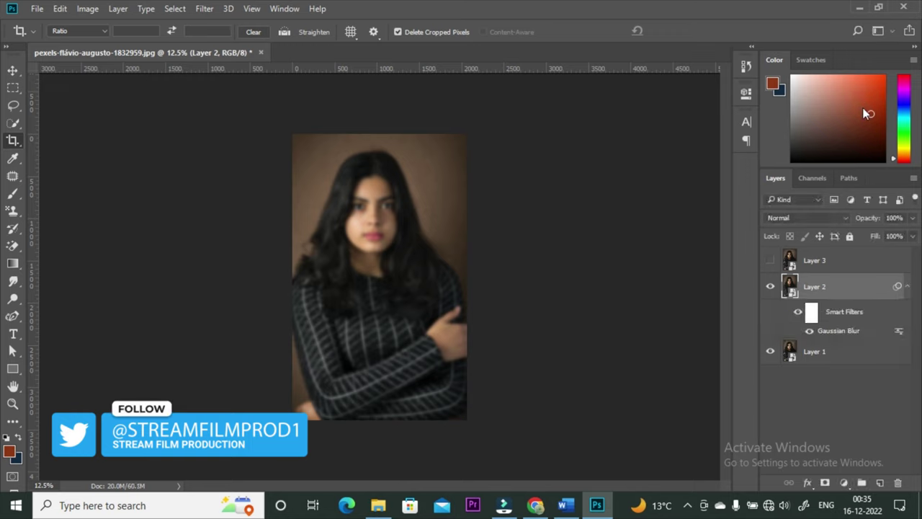
left_click(207, 8)
mouse_move(216, 183)
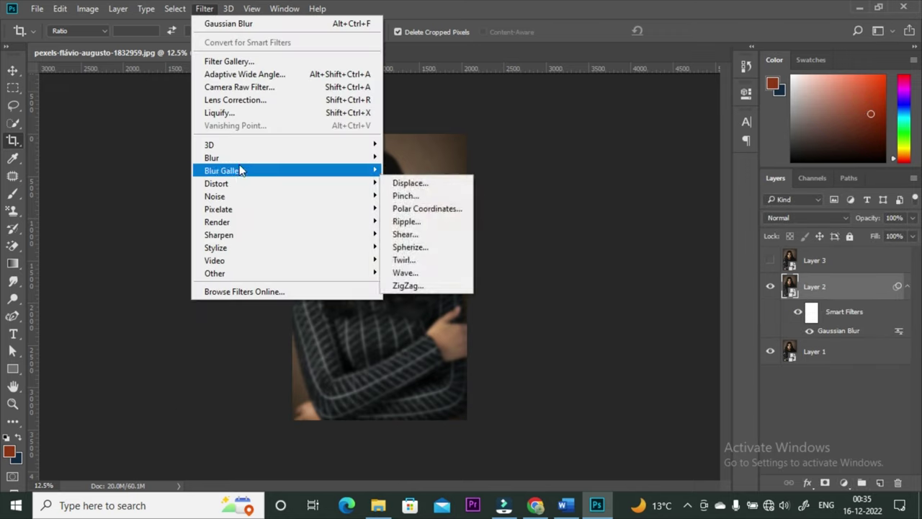
Add a Motion Blur to Layer 2 at 0° angle and 70-pixel distance
left_click(240, 158)
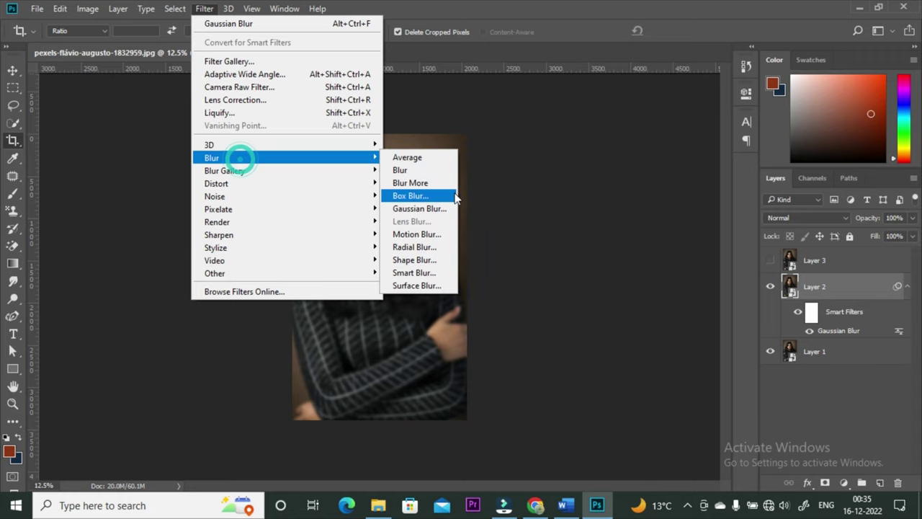
left_click(438, 235)
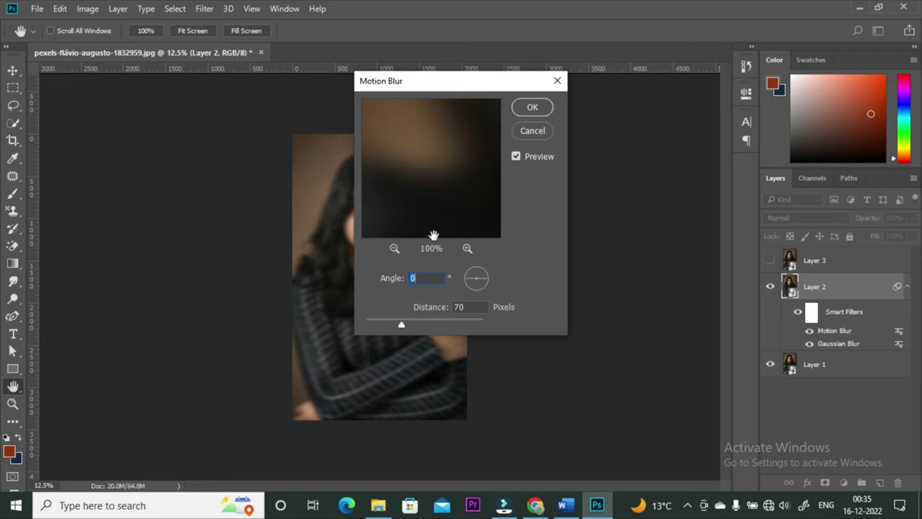
left_click(522, 109)
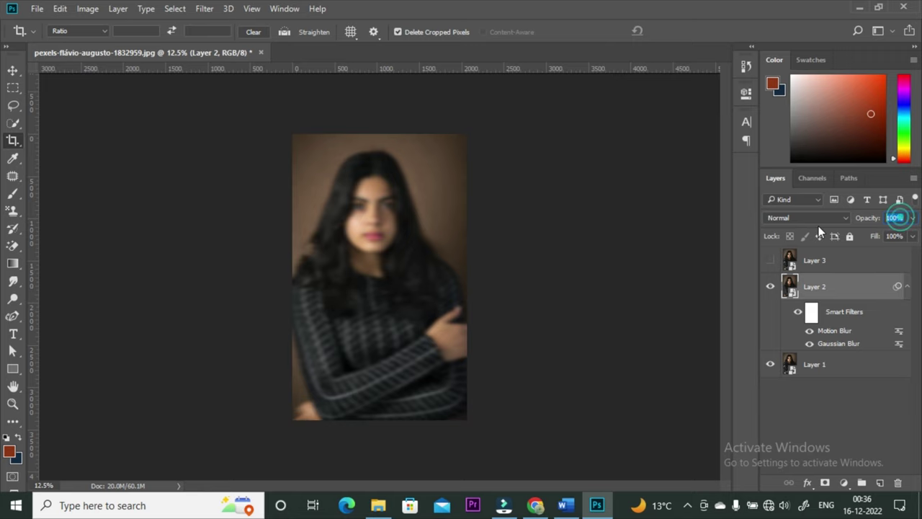
Set Layer 2 opacity to 50%, then show and select Layer 3
type("50")
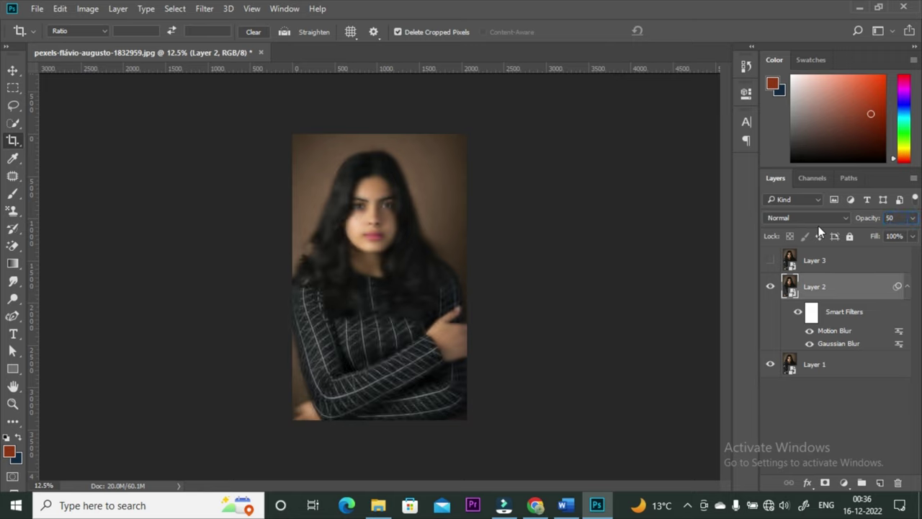
key("Return")
left_click(773, 260)
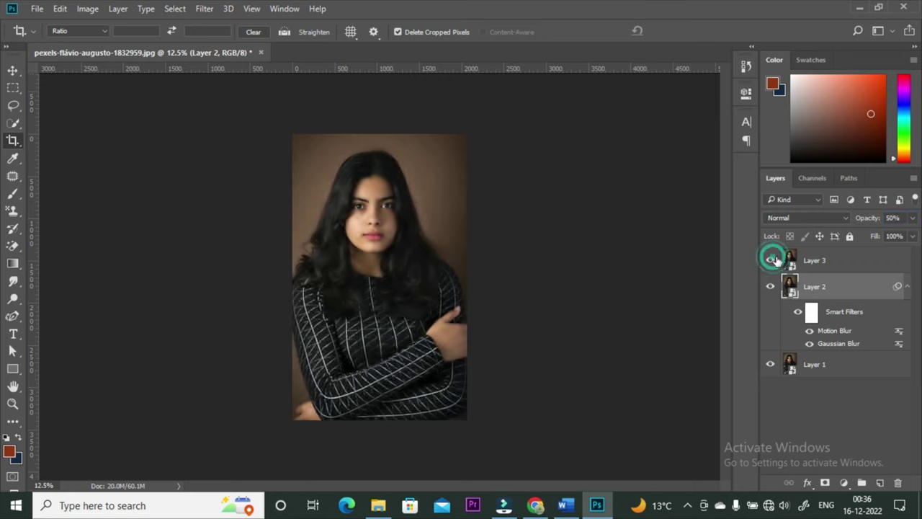
left_click(809, 260)
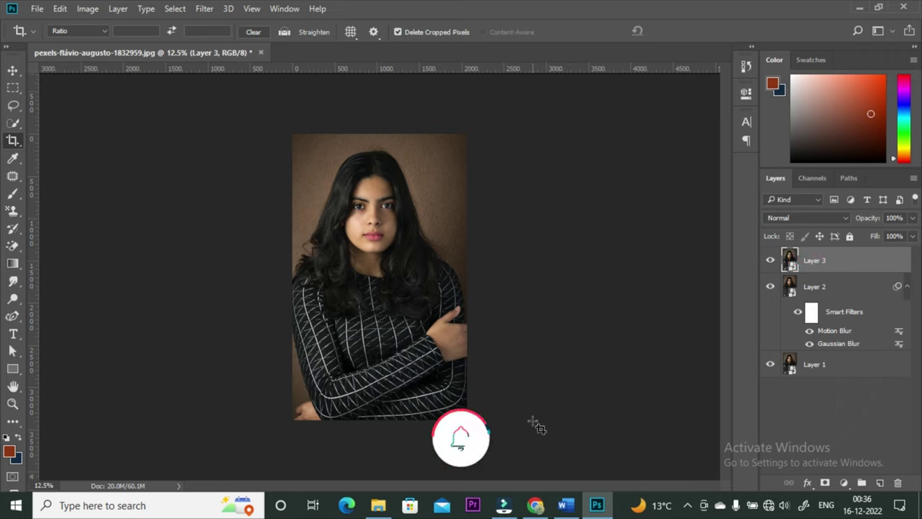
Apply a Gaussian Blur with a 35-pixel radius to Layer 3
left_click(202, 9)
mouse_move(216, 158)
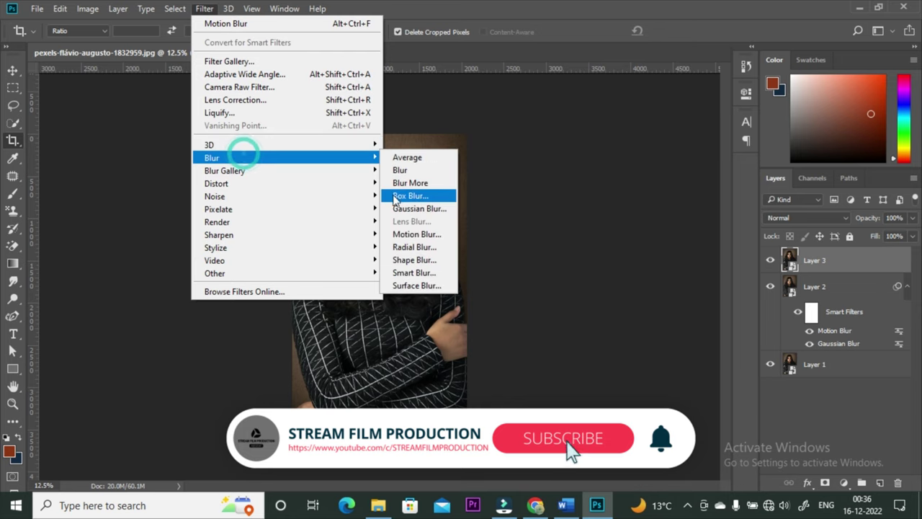
left_click(420, 209)
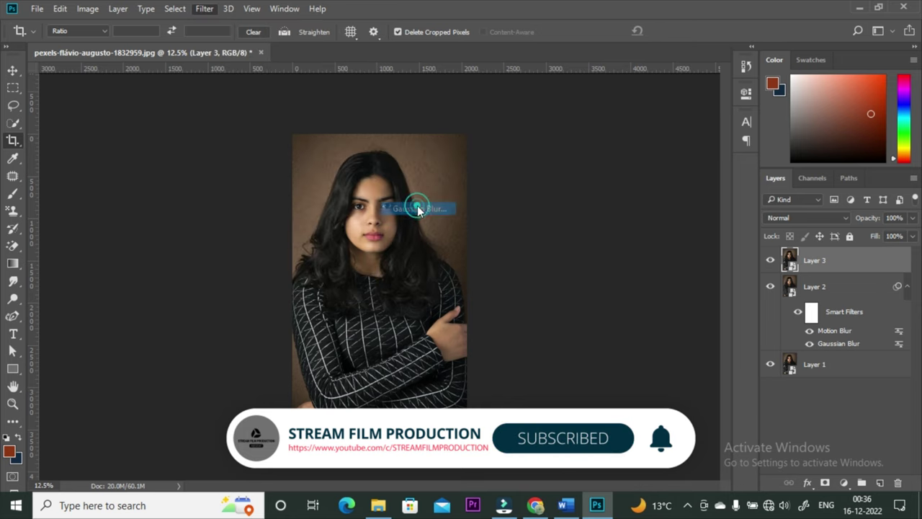
type("3")
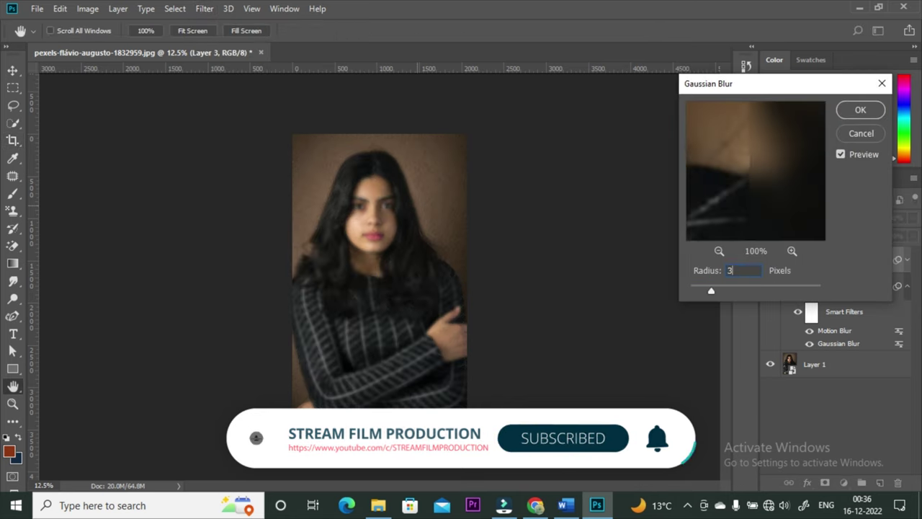
type("5")
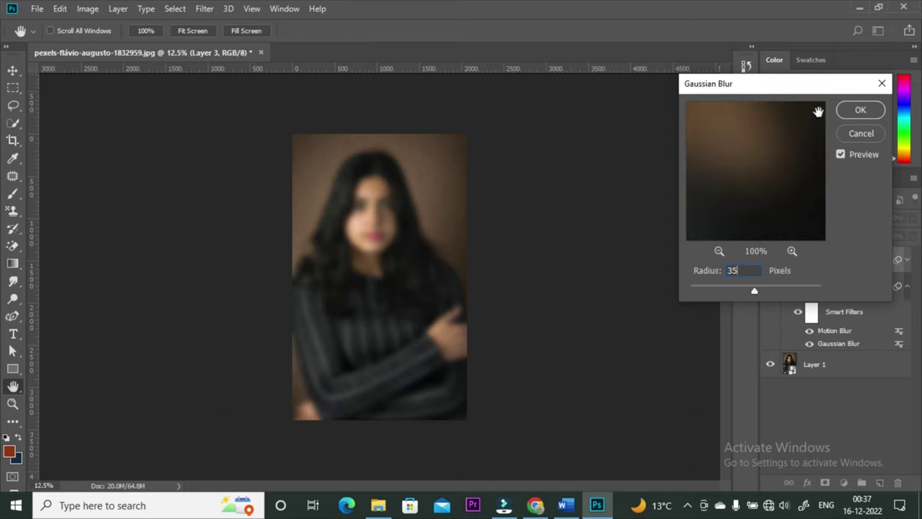
left_click(868, 111)
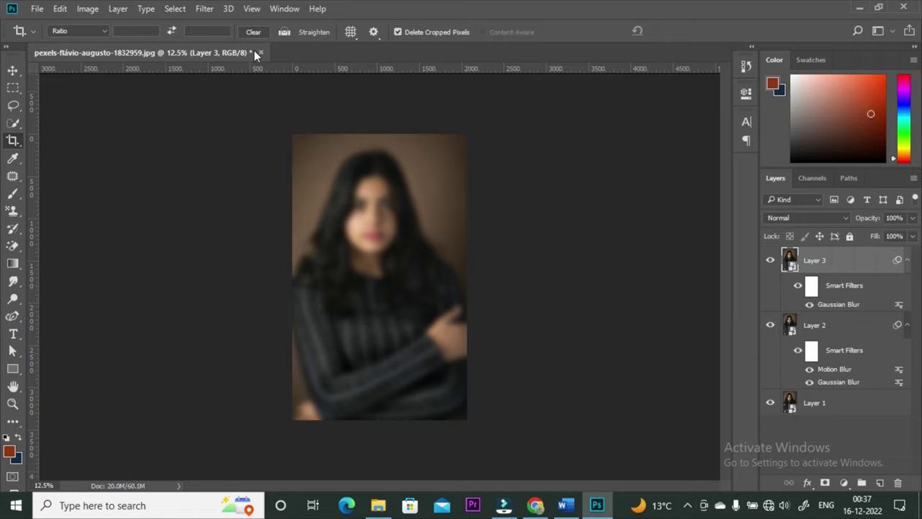
Apply the Filter Gallery's Glass distortion to Layer 3 with Tiny Lens texture at 75% scaling
left_click(205, 9)
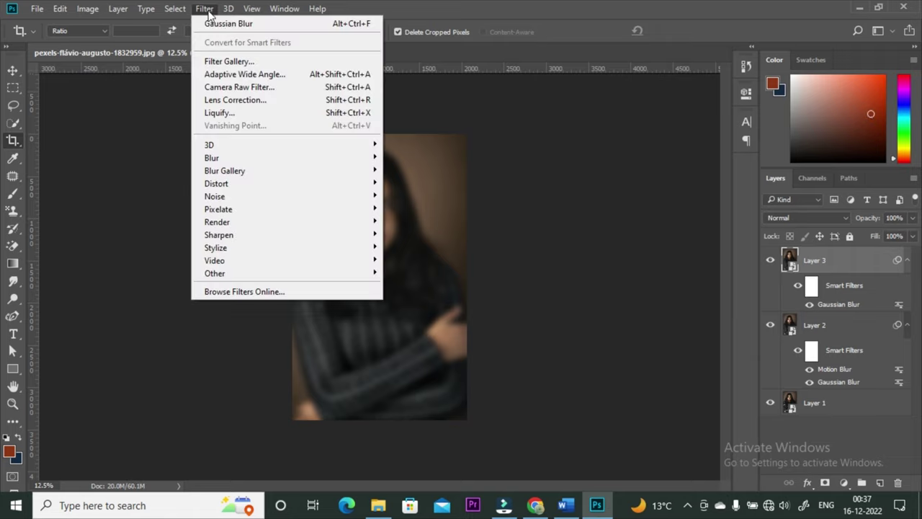
left_click(232, 61)
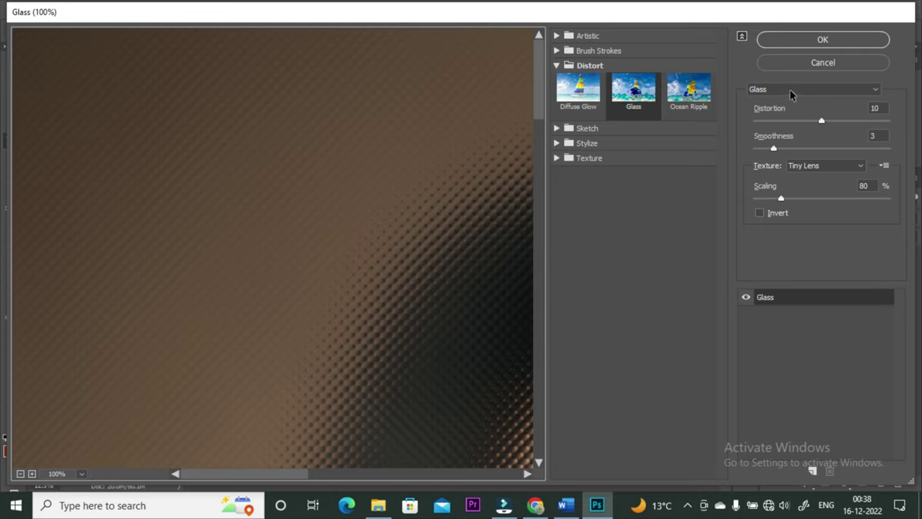
left_click(876, 108)
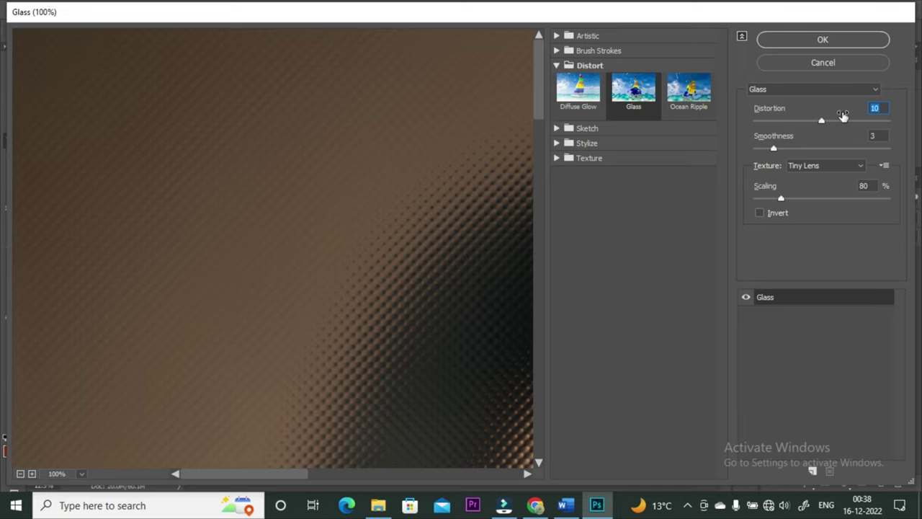
left_click(879, 135)
left_click(823, 39)
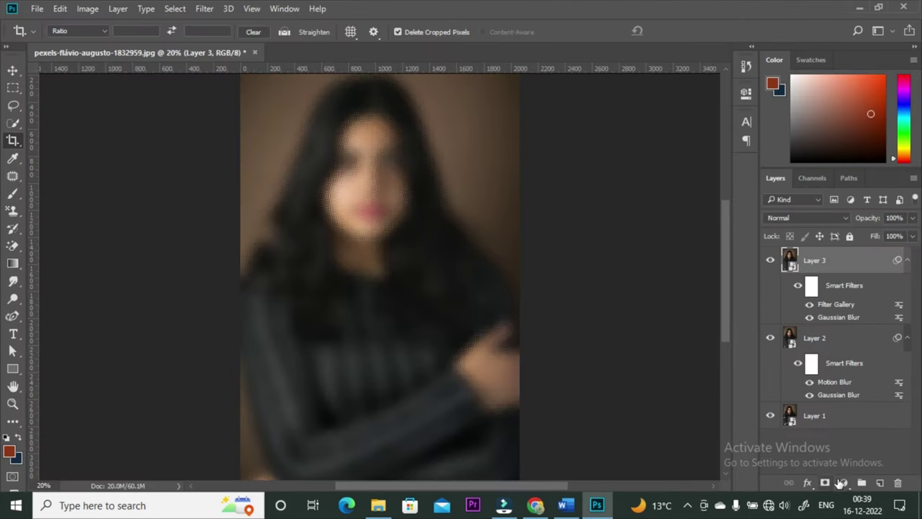
left_click(840, 482)
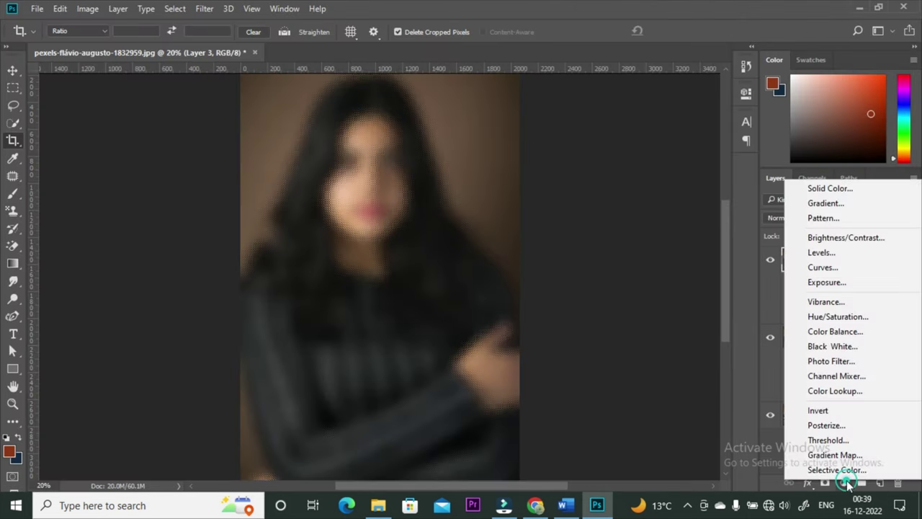
Add a light grey (cbcbcb) Solid Color fill layer above Layer 3
left_click(830, 189)
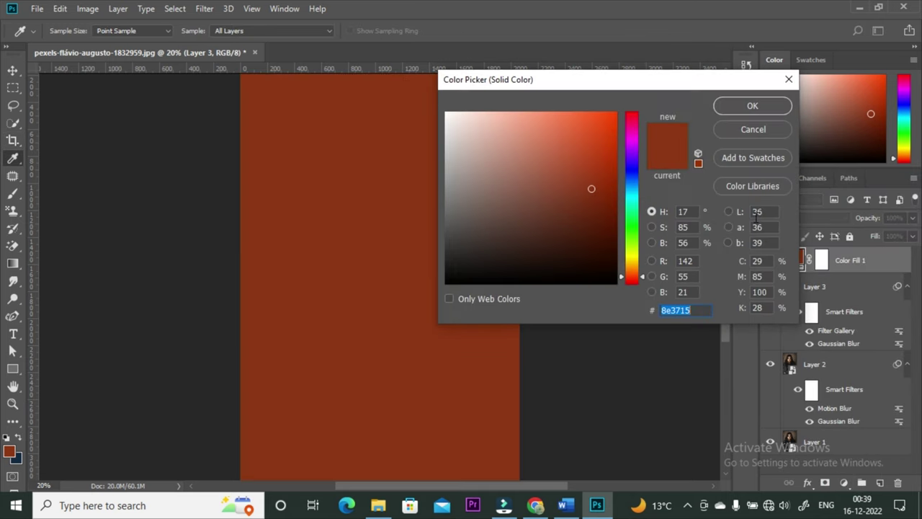
type("cbcbc")
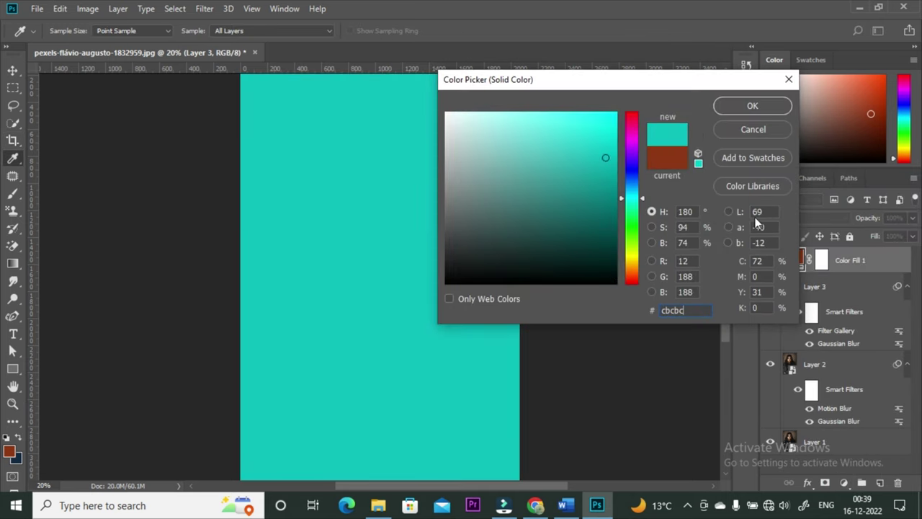
type("b")
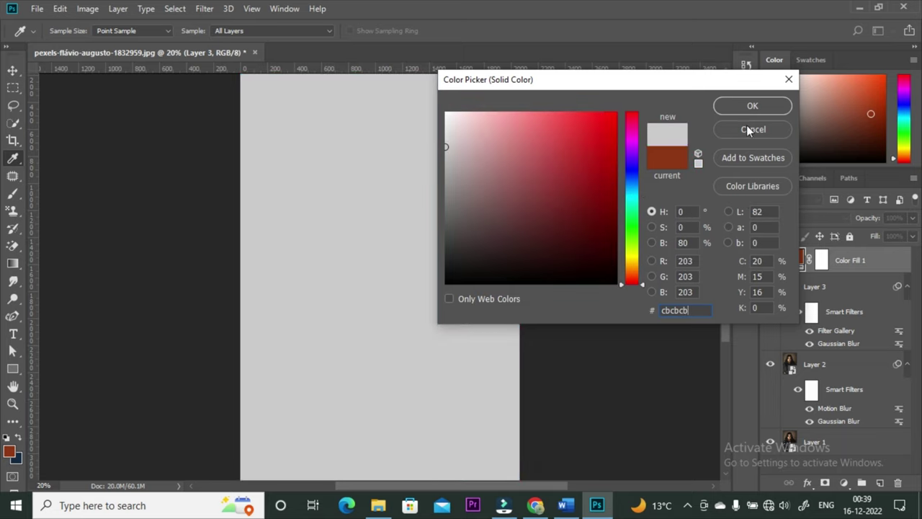
type("c")
left_click(746, 107)
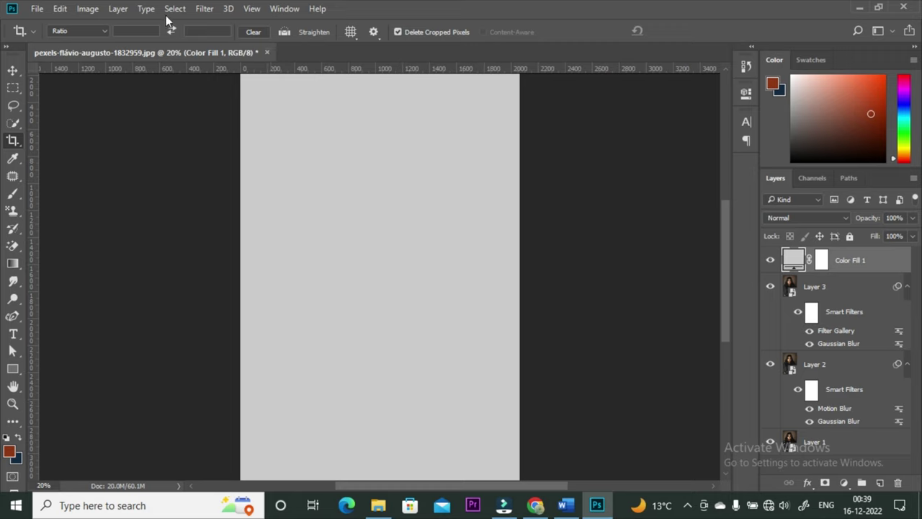
left_click(204, 9)
mouse_move(216, 196)
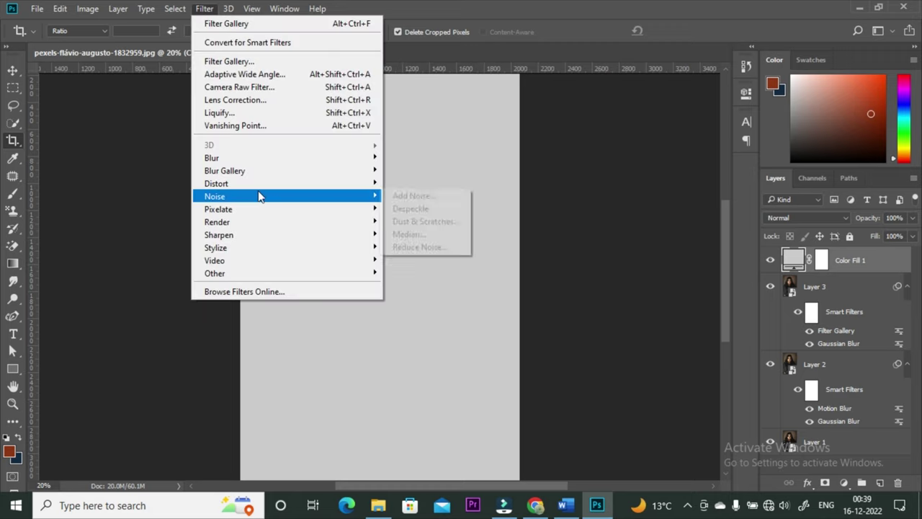
Convert Color Fill 1 to a smart object and add 15% uniform noise
left_click(427, 197)
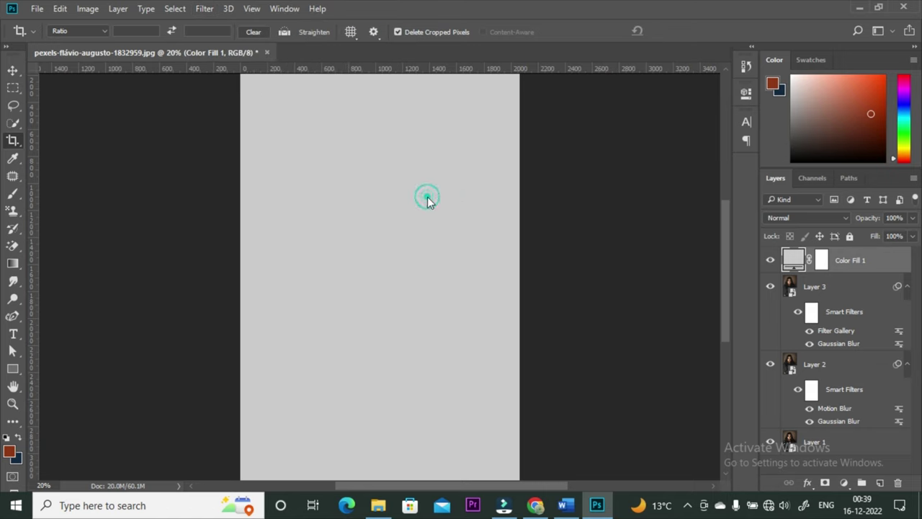
left_click(366, 203)
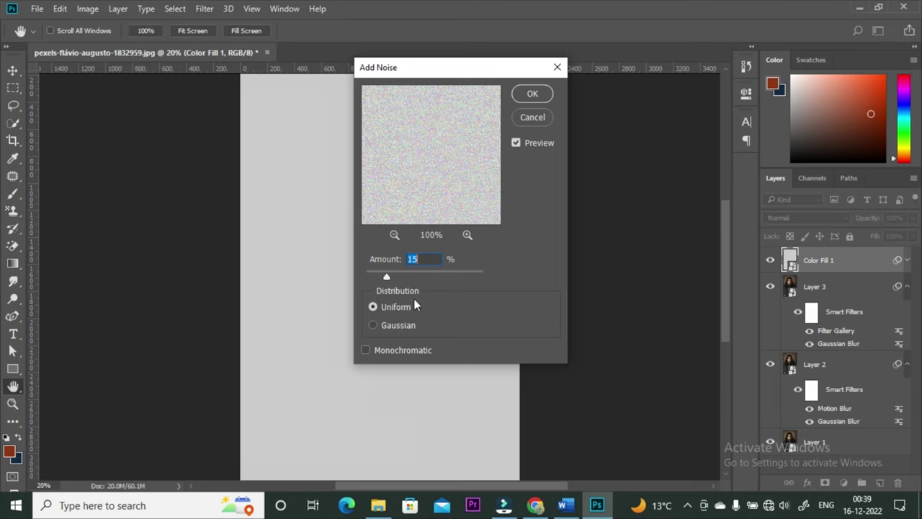
left_click(533, 93)
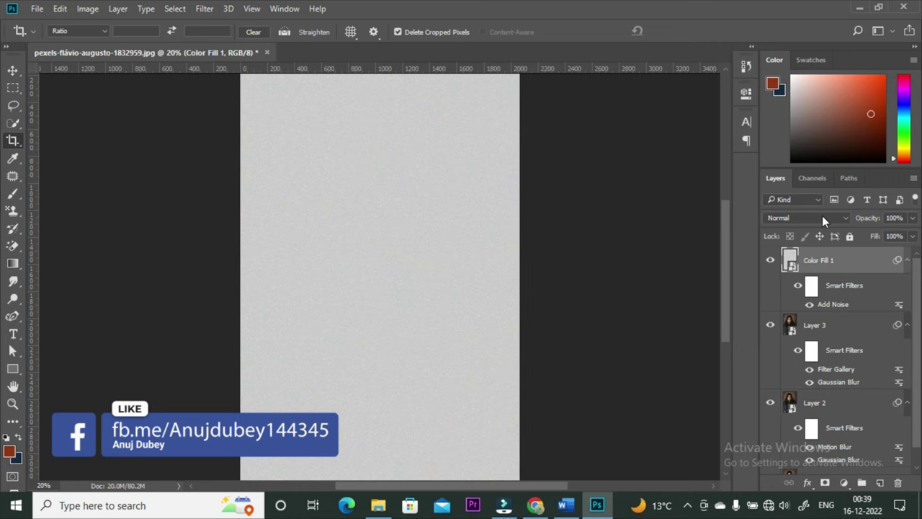
left_click(822, 216)
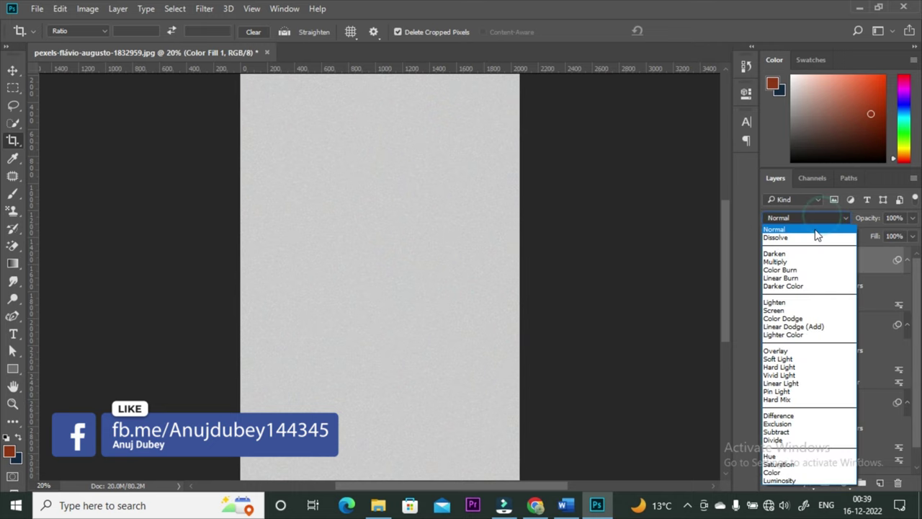
Set Color Fill 1 to Soft Light and clip it to Layer 3
left_click(782, 359)
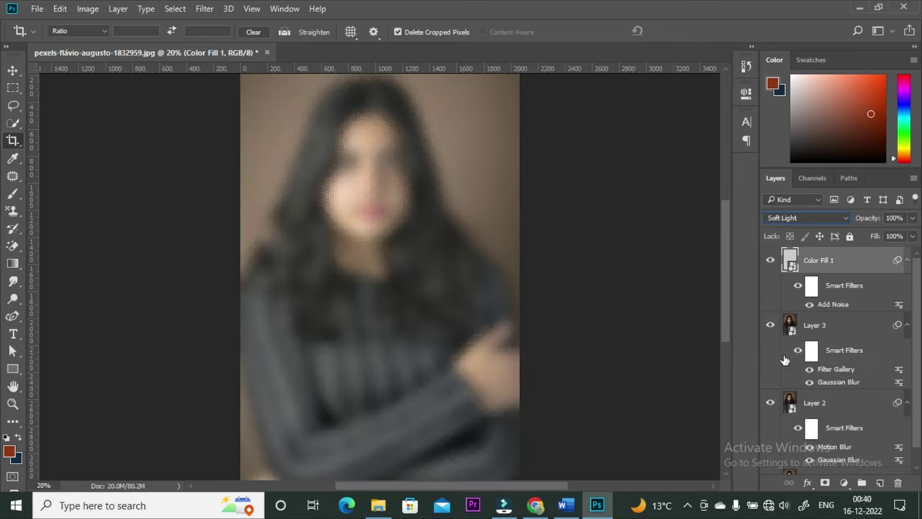
right_click(847, 264)
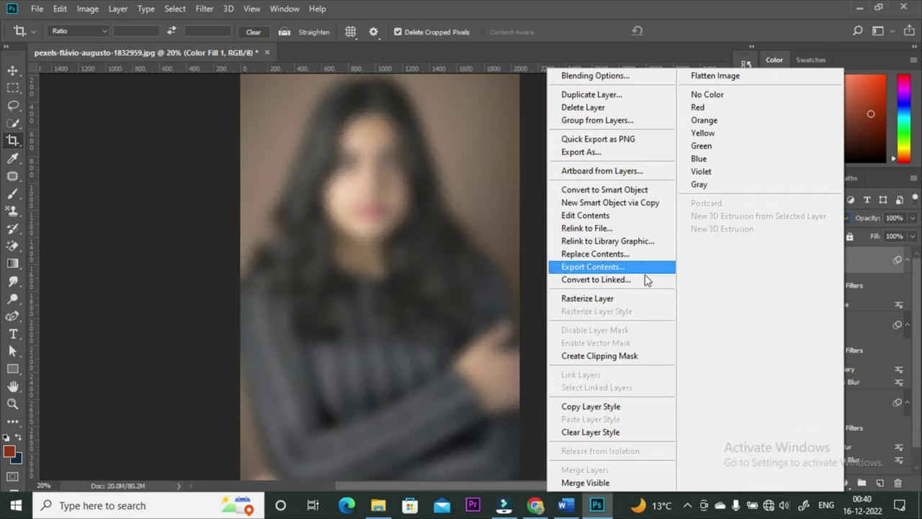
left_click(620, 355)
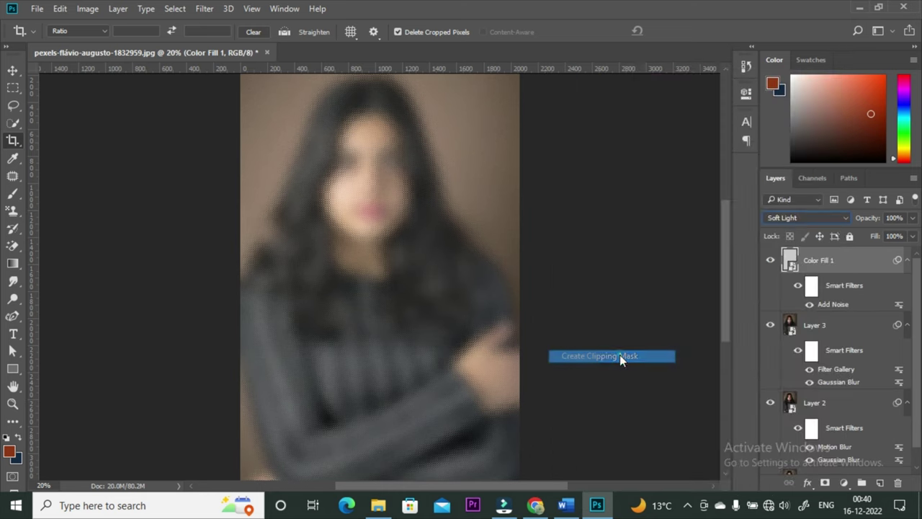
left_click(812, 329)
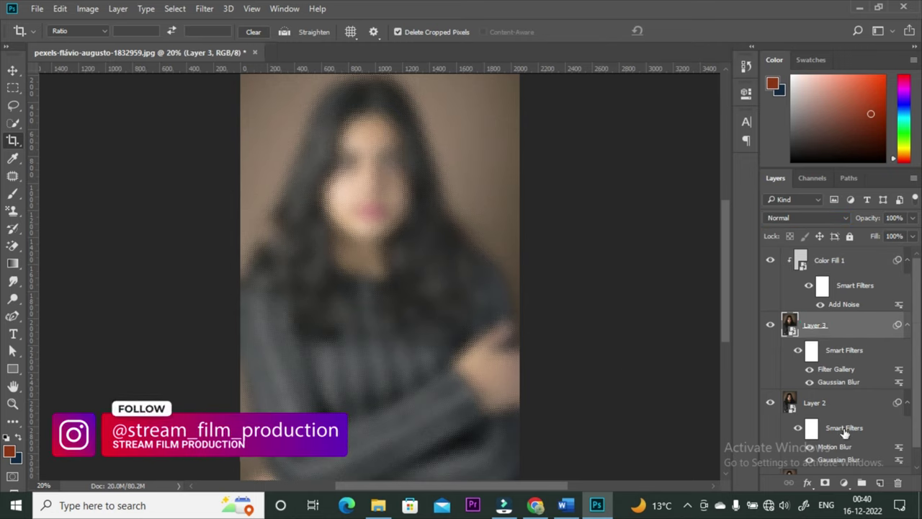
Add a layer mask to Layer 3 and pick a textured Brush preset
left_click(826, 484)
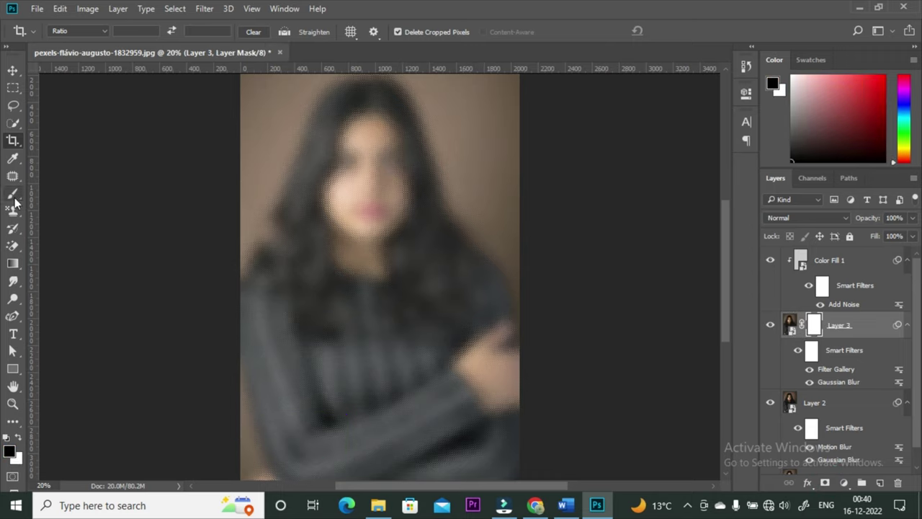
left_click(13, 195)
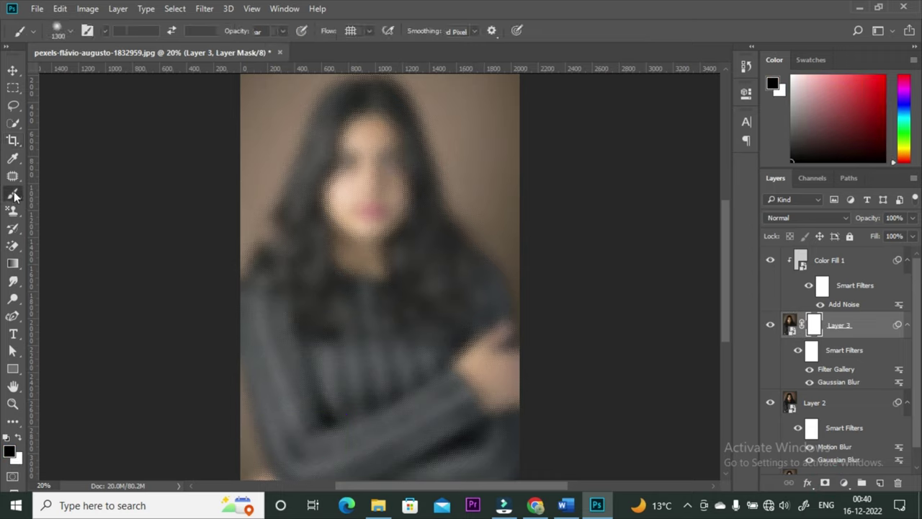
left_click(72, 30)
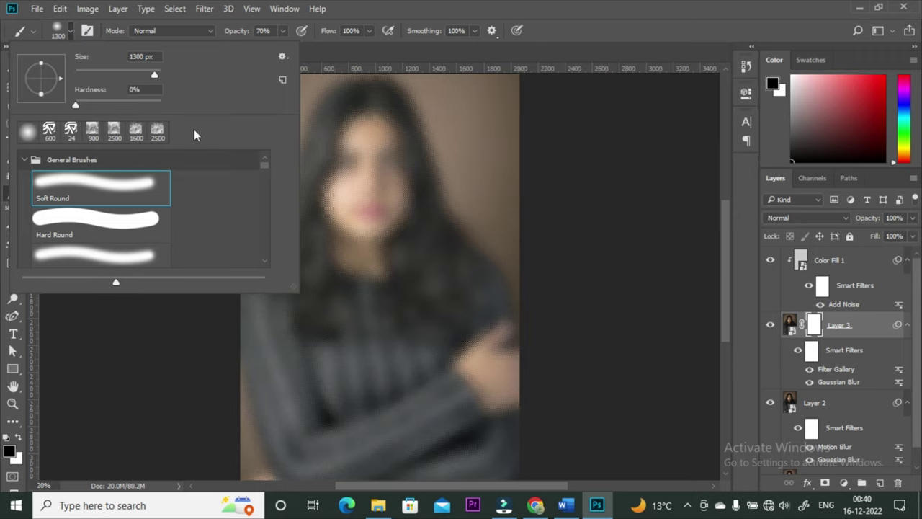
left_click(91, 129)
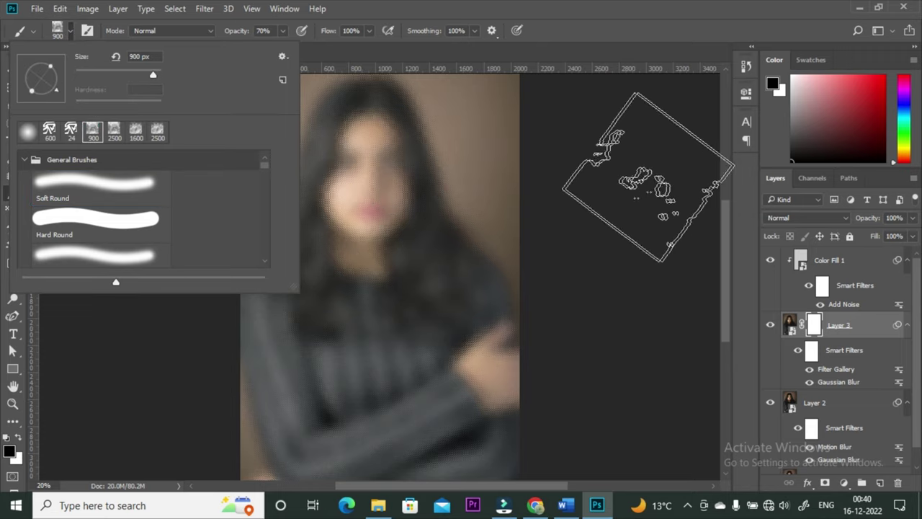
left_click(637, 177)
Paint black over the eyes, nose and face in the mask to reveal them sharply
key("bracketleft")
key("bracketleft")
key("bracketleft")
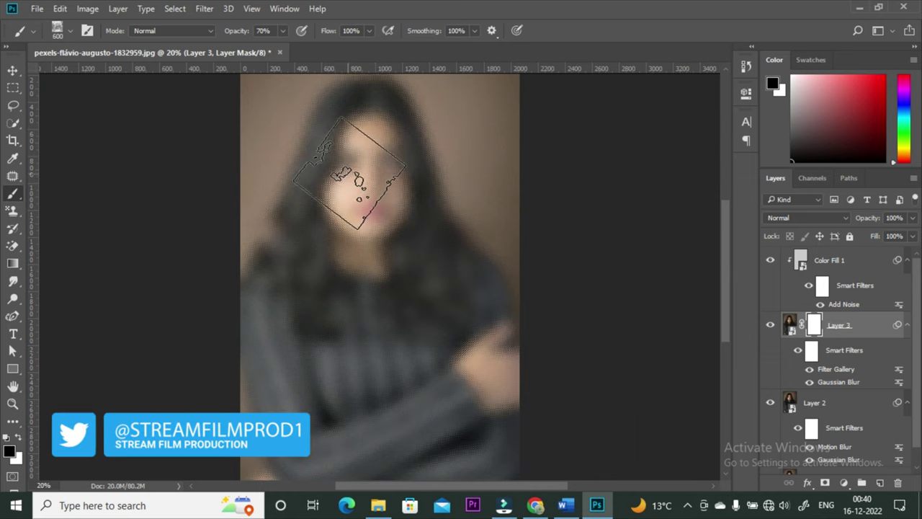
left_click_drag(351, 168, 343, 196)
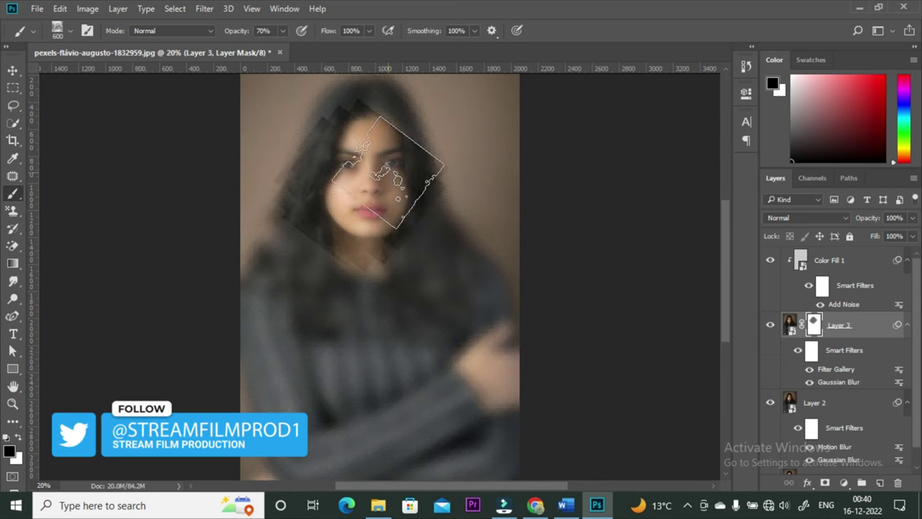
left_click_drag(343, 195, 329, 209)
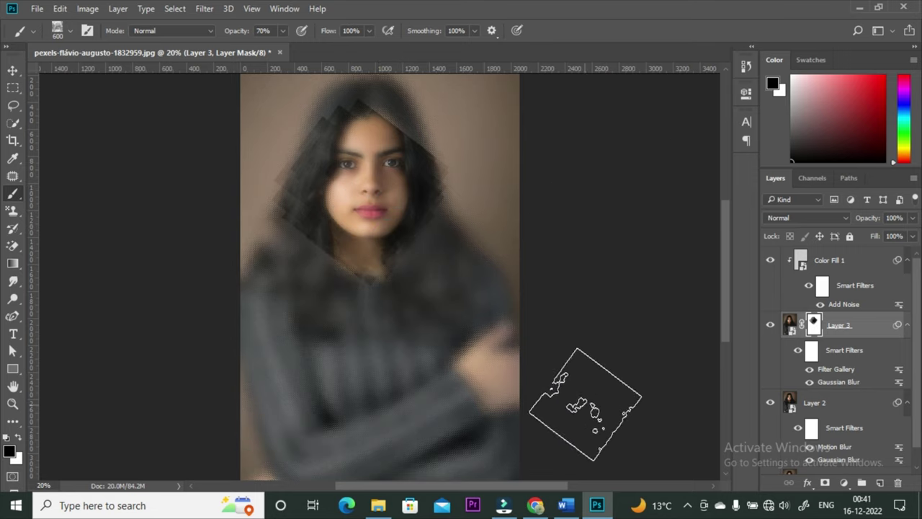
key("alt+bracketright")
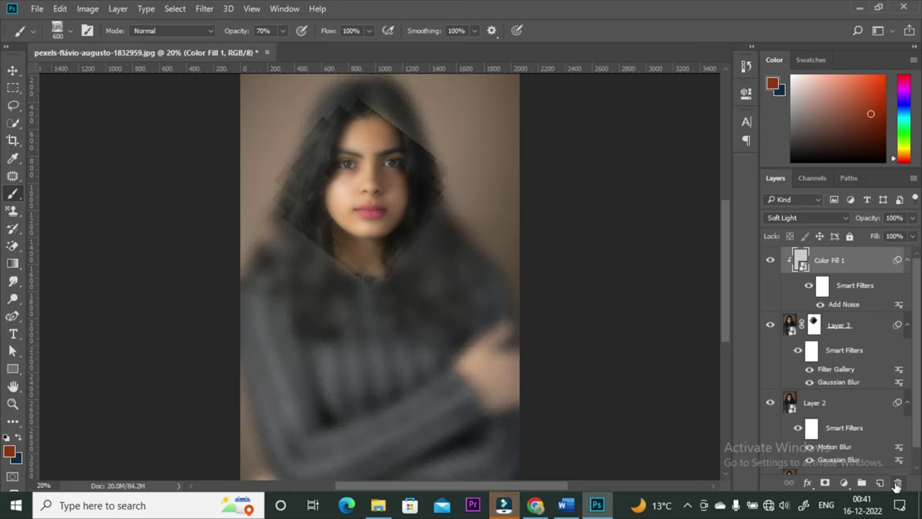
Add an empty Layer 4, an Exposure adjustment at 0.78 gamma, and another solid colour fill layer
left_click(880, 483)
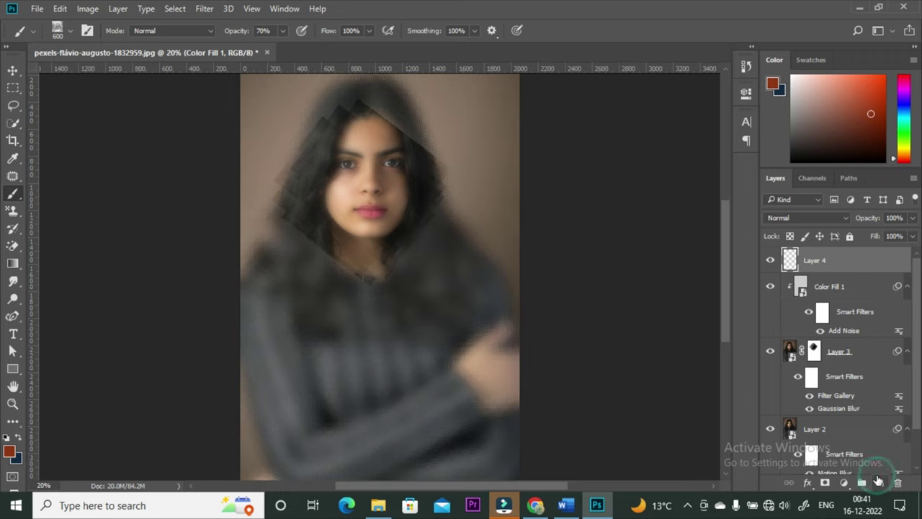
left_click(844, 483)
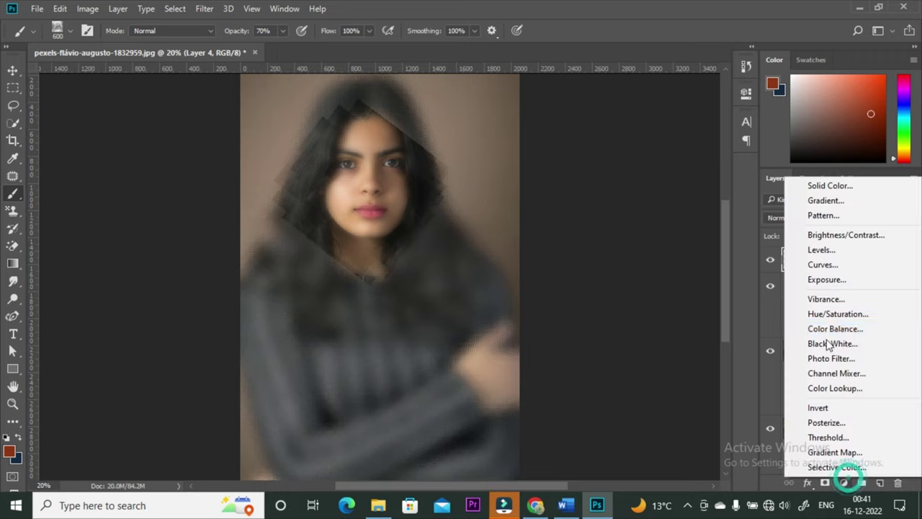
left_click(829, 287)
type("0.78")
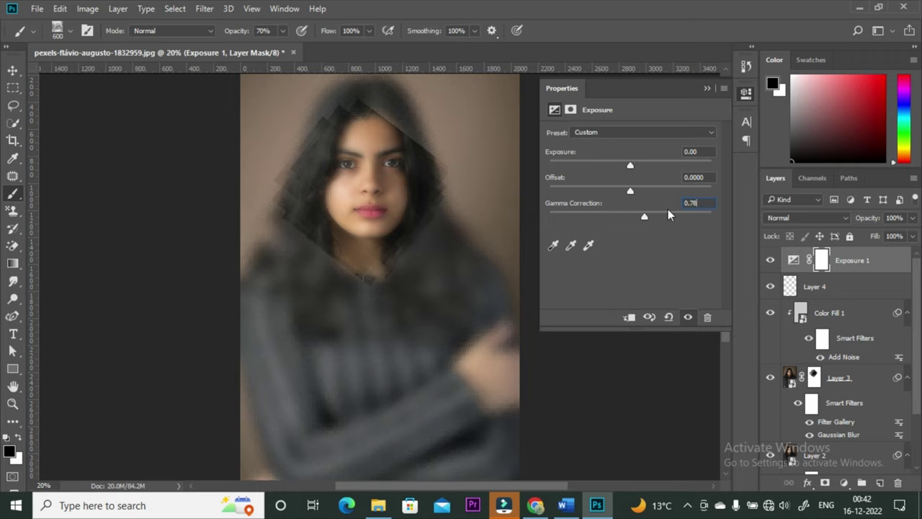
key("Return")
left_click(844, 483)
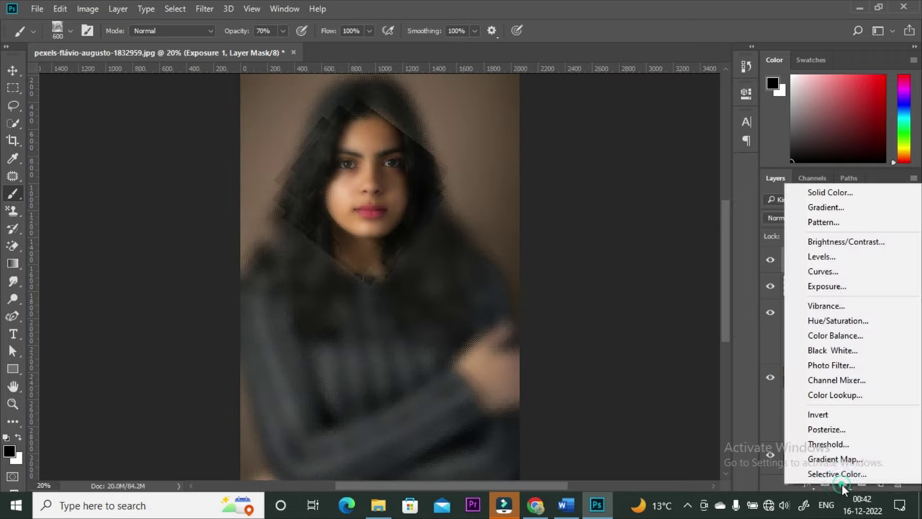
left_click(836, 192)
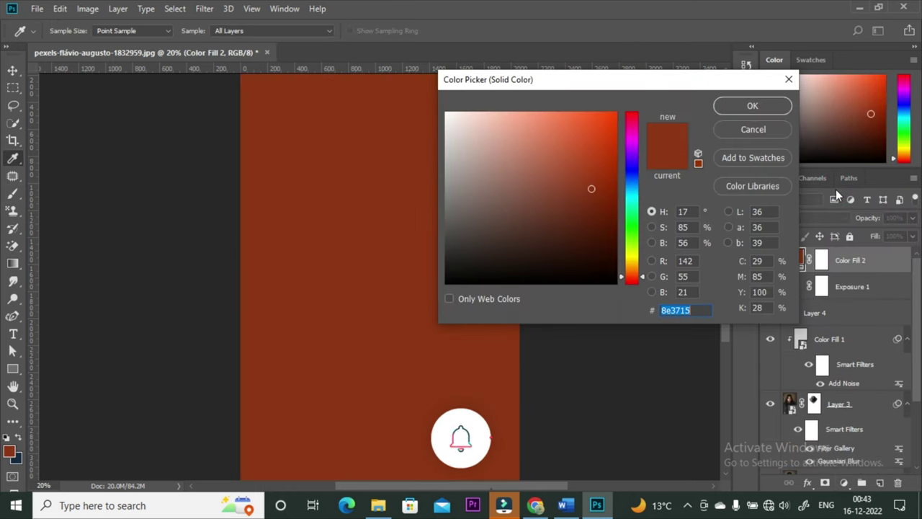
Fill Color Fill 2 with grey-teal hex 51696e and set it to Soft Light
type("516")
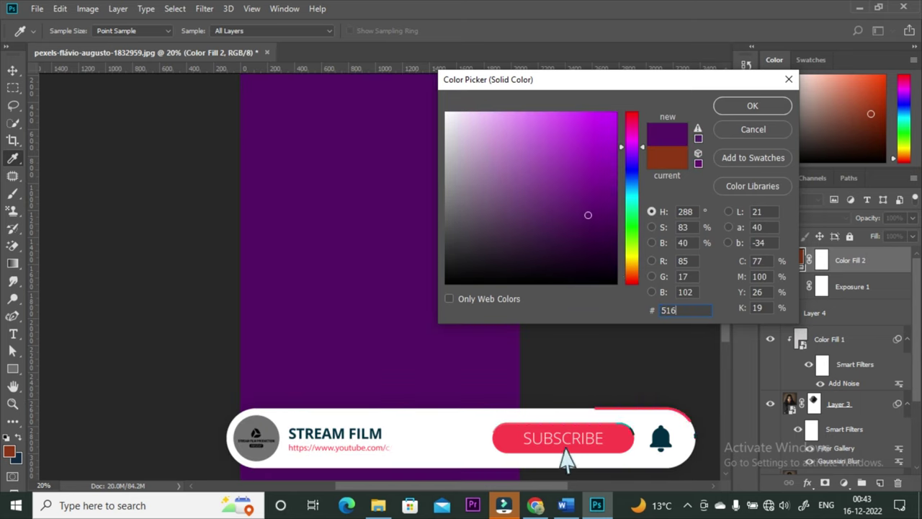
type("696e")
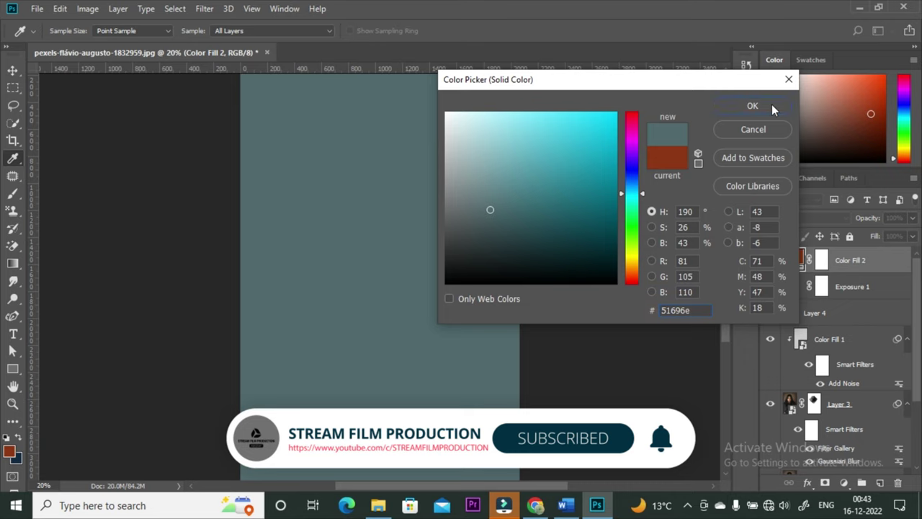
left_click(753, 106)
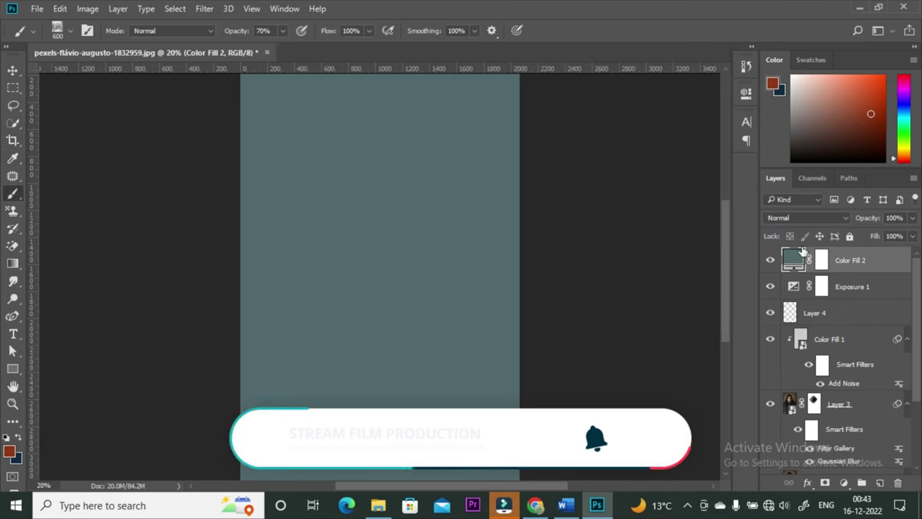
left_click(807, 218)
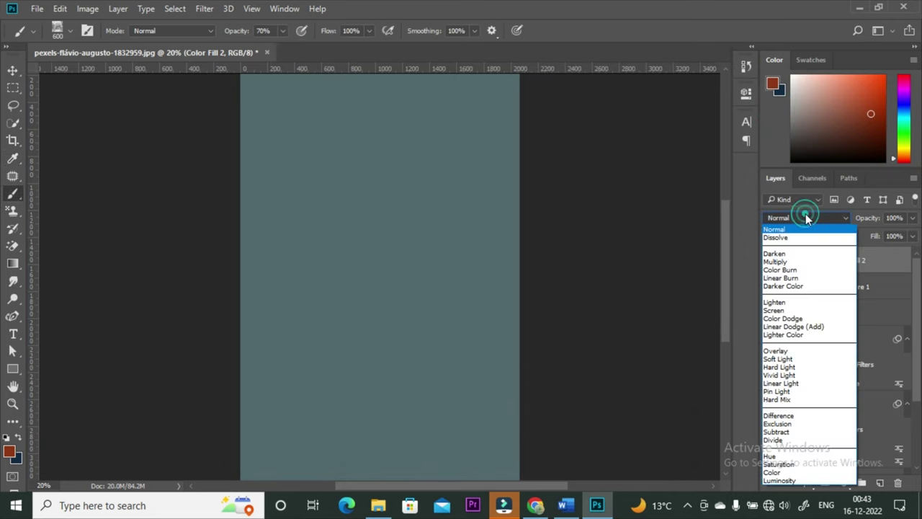
left_click(776, 358)
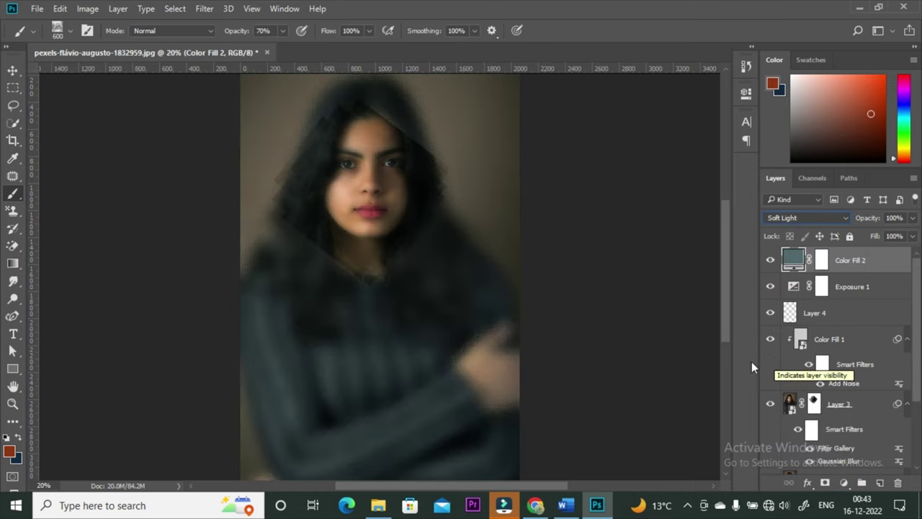